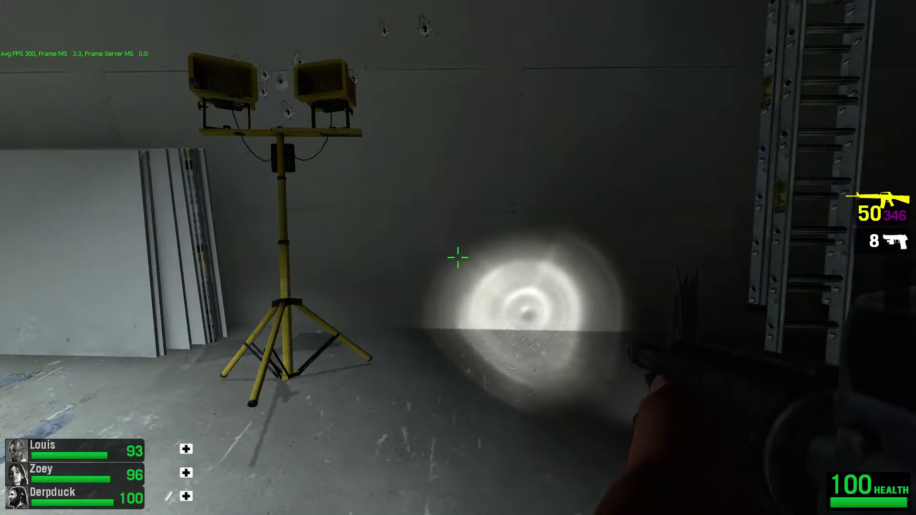
pyautogui.press('Escape')
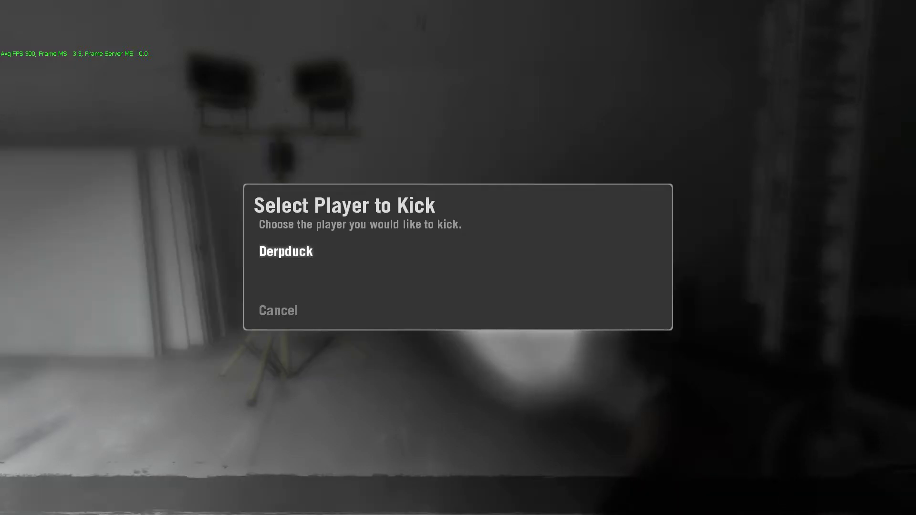
pyautogui.press('Down')
pyautogui.press('Return')
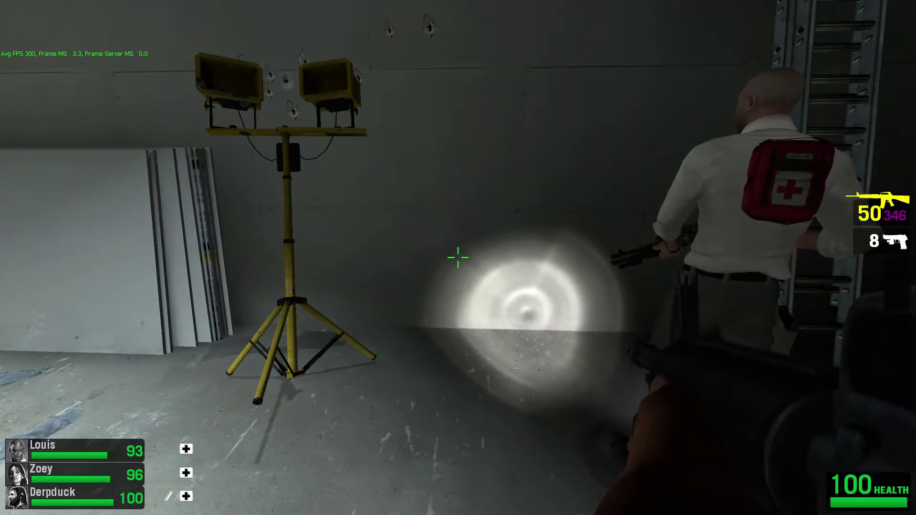
pyautogui.press('f')
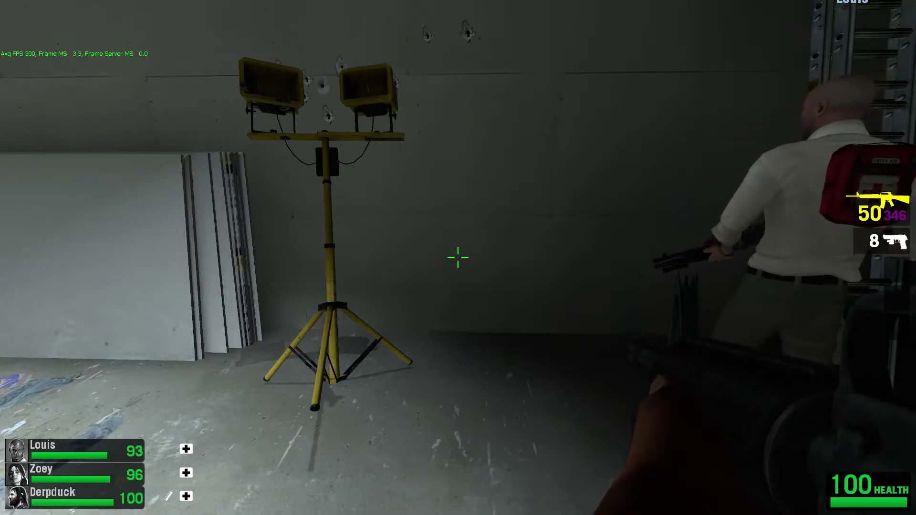
# Run status in the console to list player user ids, then enter callvote kick 938 for Zoey.
pyautogui.press('`')
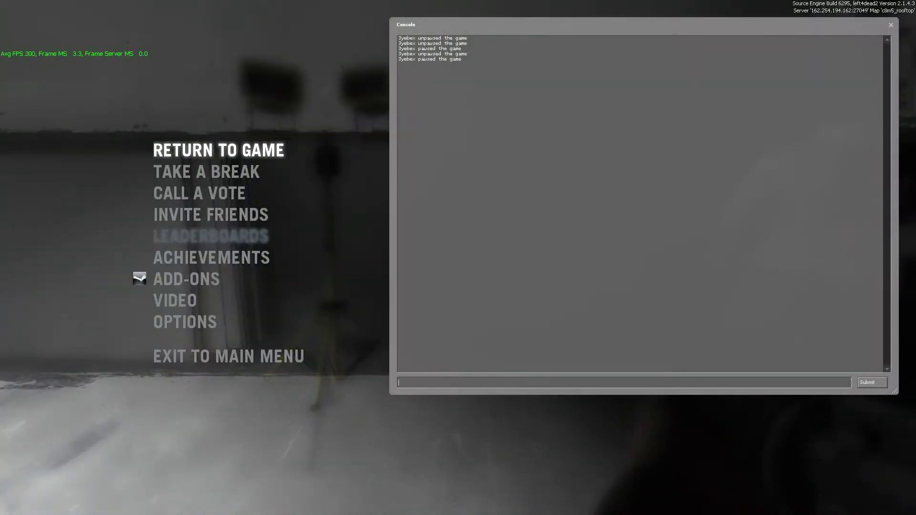
pyautogui.write('status')
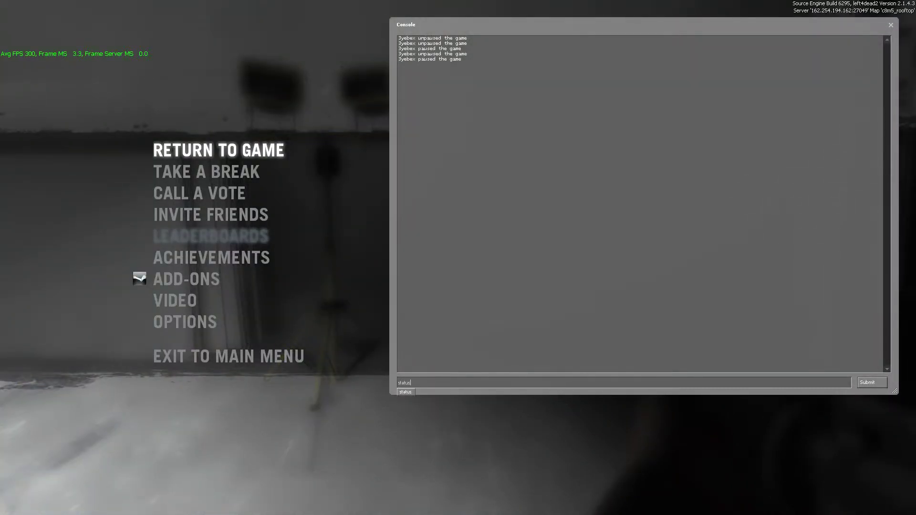
pyautogui.press('Return')
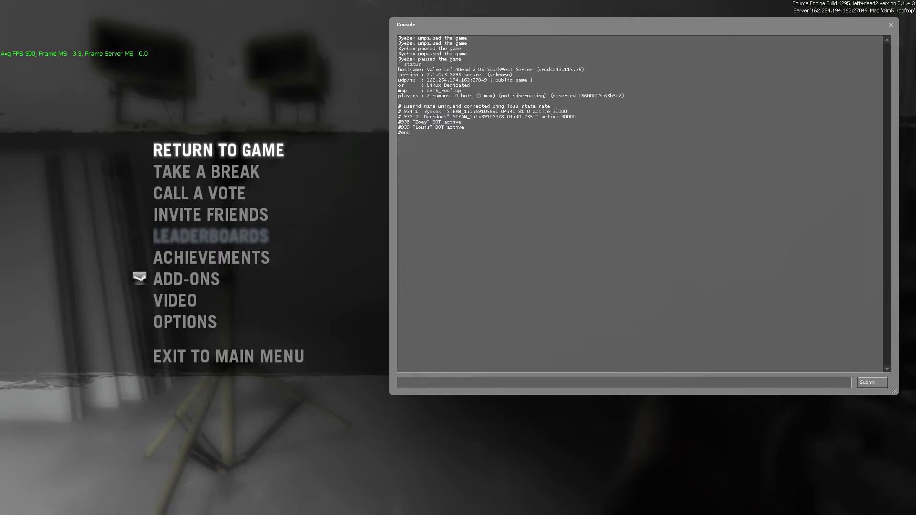
pyautogui.write('callvote kick')
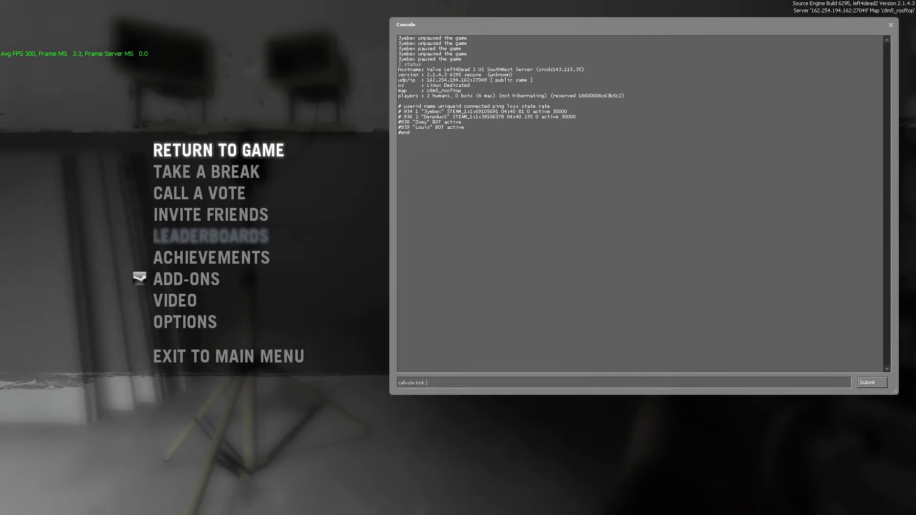
pyautogui.write(' 938')
# Send the kick vote against Zoey (938), then check the scoreboard and net graph after it fails.
pyautogui.press('Return')
pyautogui.press('Escape')
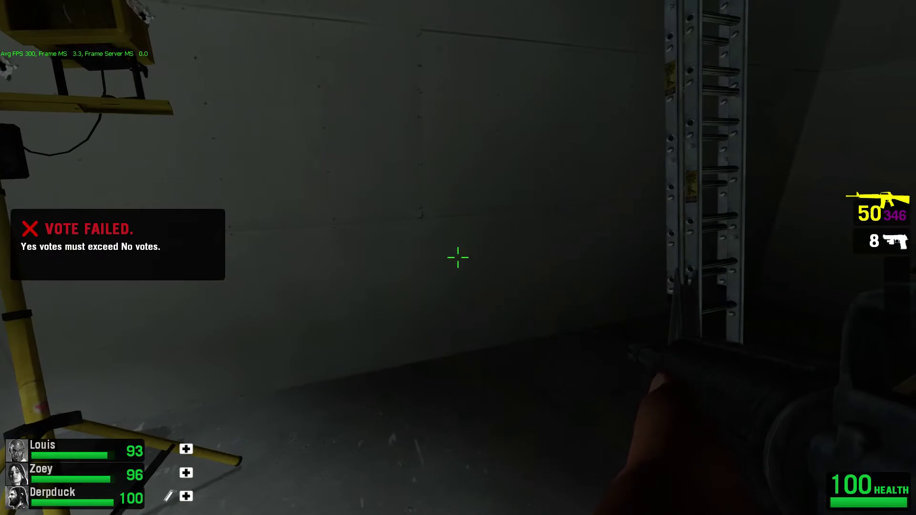
pyautogui.press('Tab')
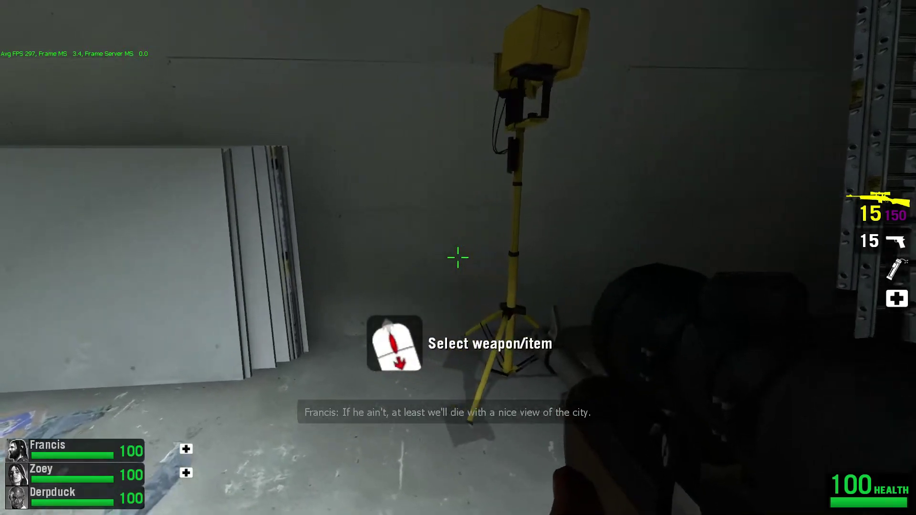
pyautogui.press('Tab')
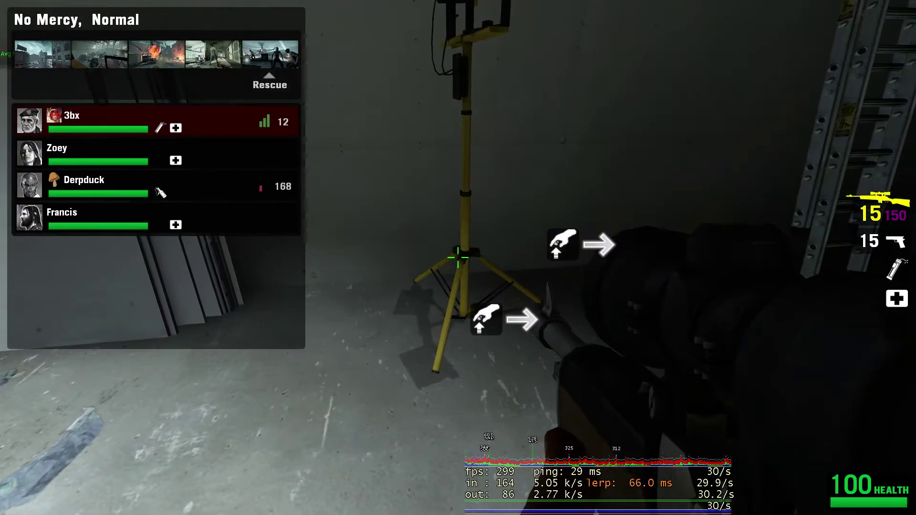
pyautogui.press('Tab')
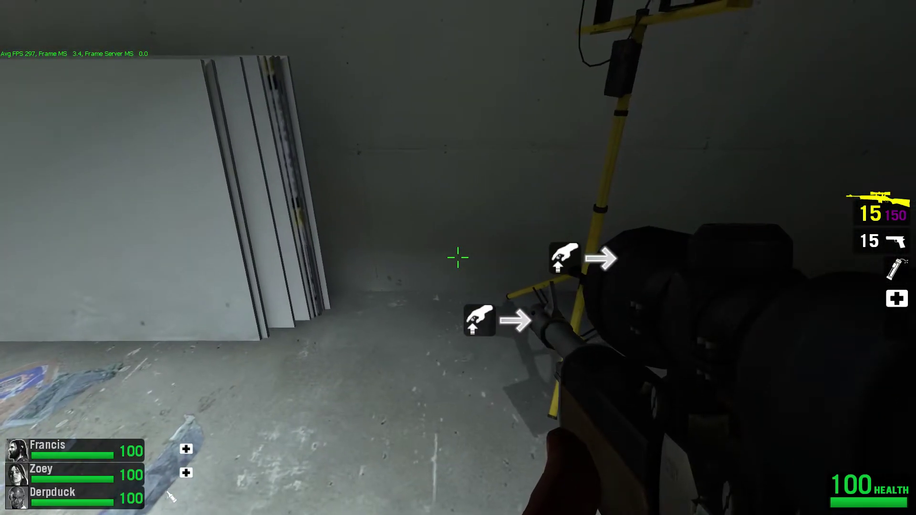
# Clear the console and rerun status to get the players' current user ids.
pyautogui.press('`')
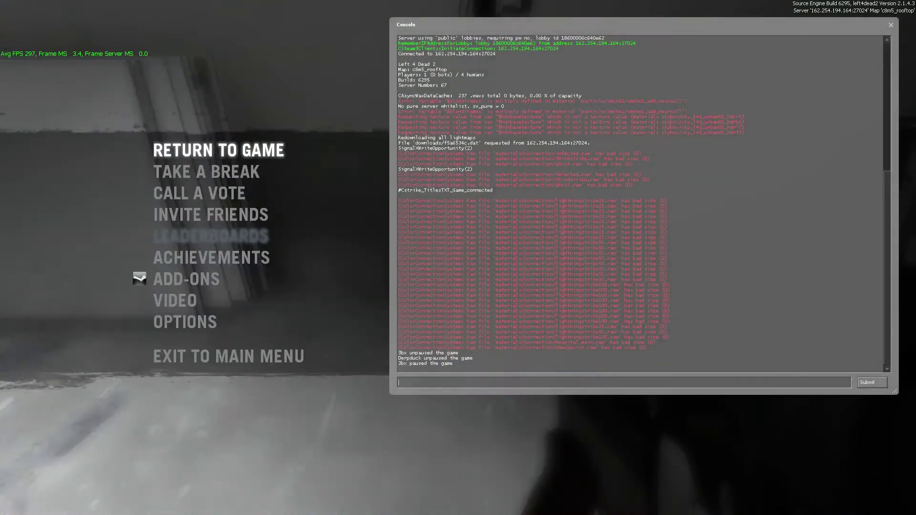
pyautogui.write('clear')
pyautogui.press('Return')
pyautogui.write('statu')
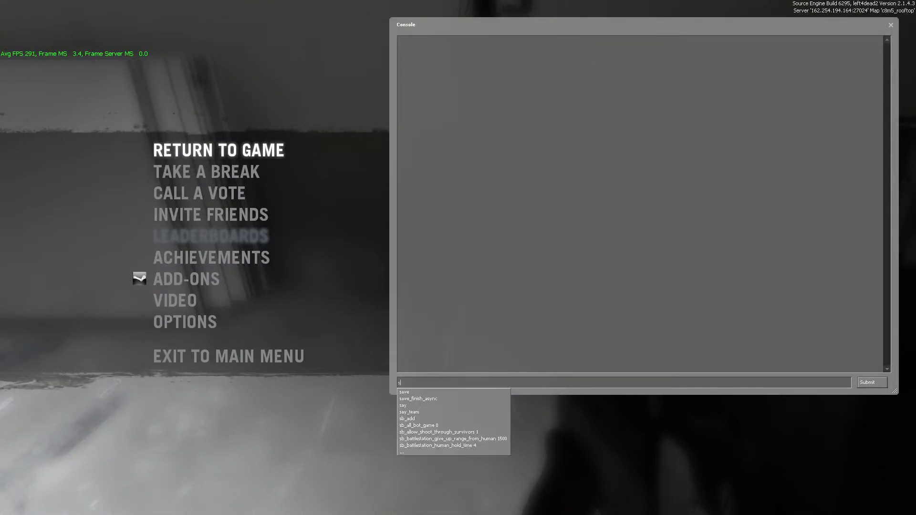
pyautogui.write('s')
pyautogui.press('Return')
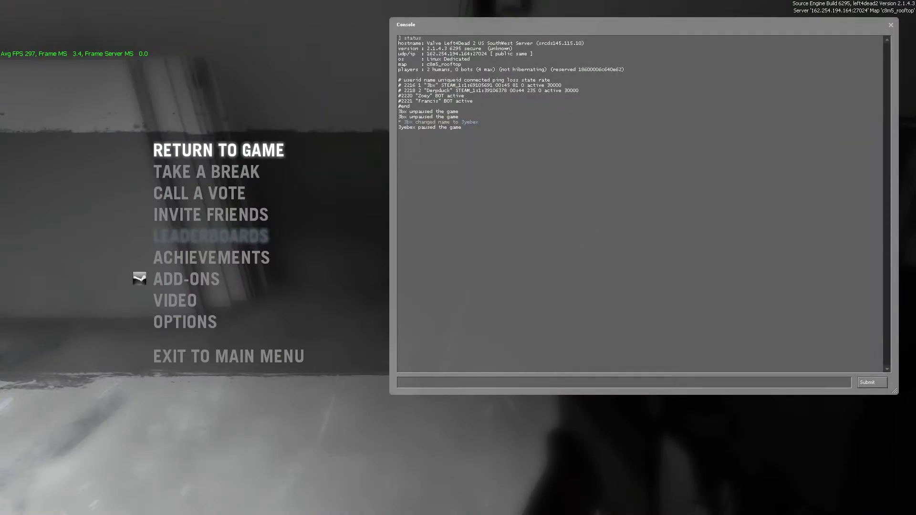
pyautogui.moveTo(398, 49); pyautogui.dragTo(578, 90)
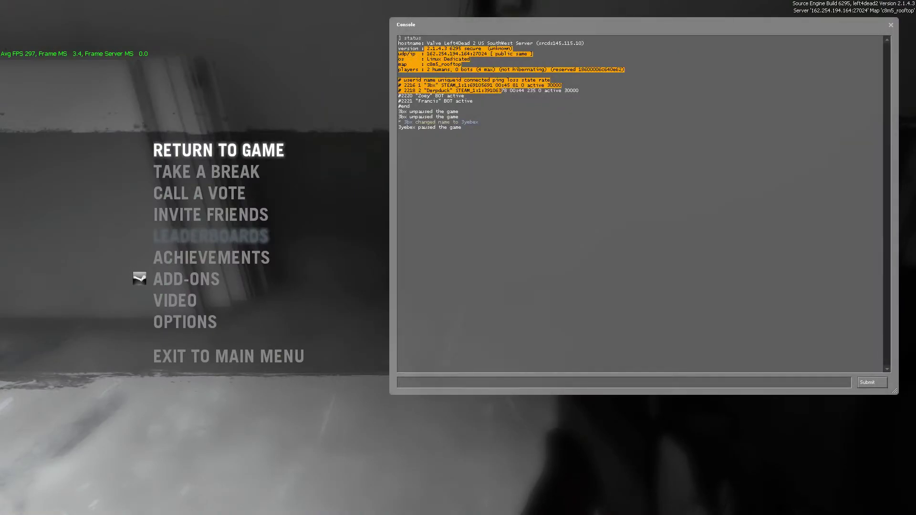
pyautogui.click(620, 239)
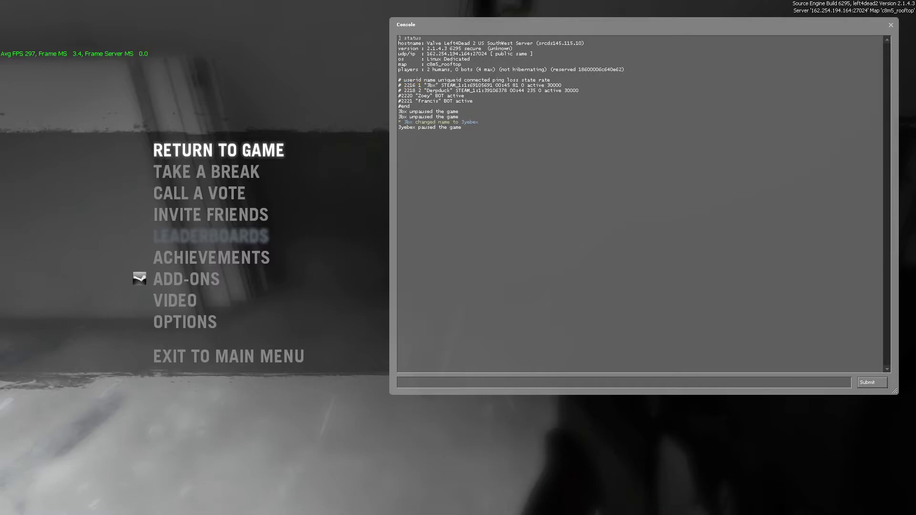
# Send callvote kick 2216 and return to gameplay.
pyautogui.write('callvote kick 2216')
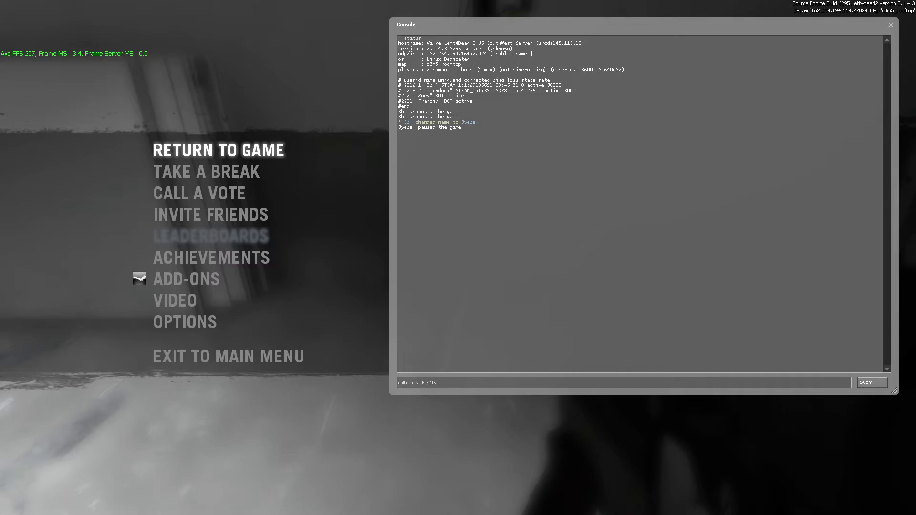
pyautogui.press('Return')
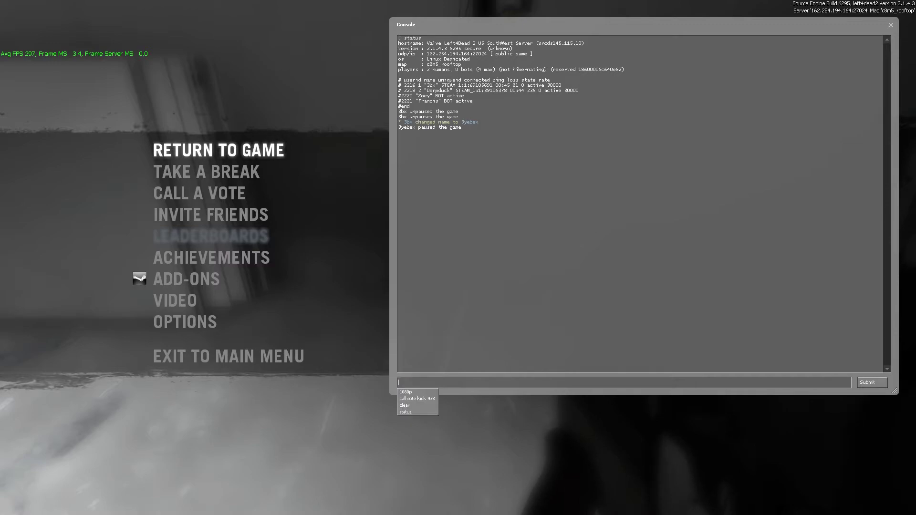
pyautogui.press('Escape')
pyautogui.press('Tab')
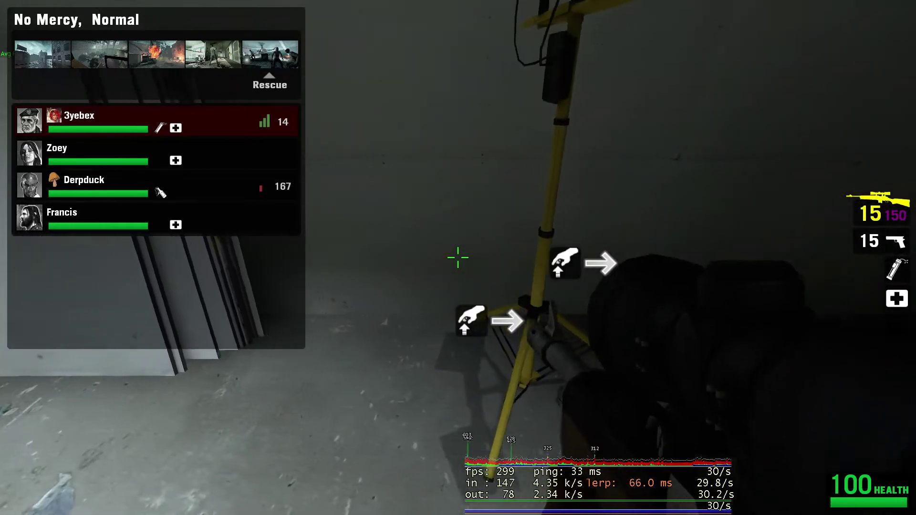
# Bind F9 to "callvote kick 2218" for Derpduck in the console, then resume play.
pyautogui.press('`')
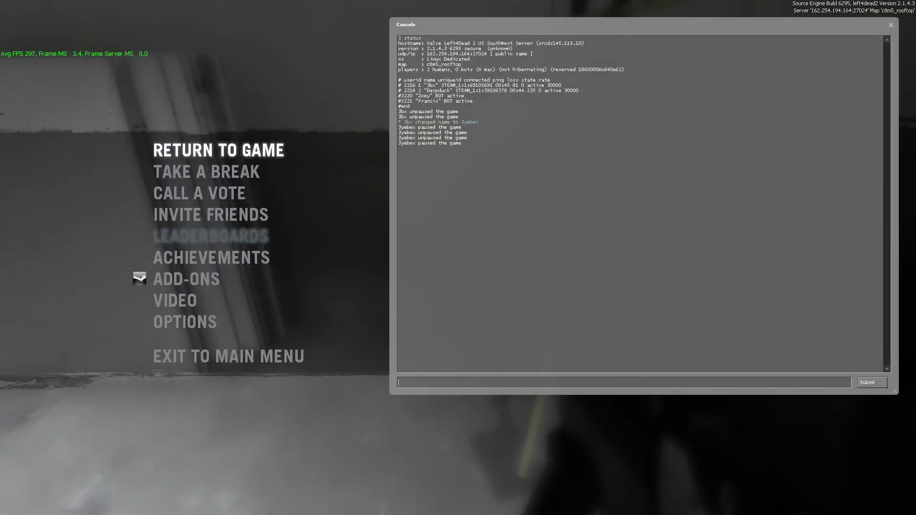
pyautogui.write('bind "F9" "call')
pyautogui.write('v')
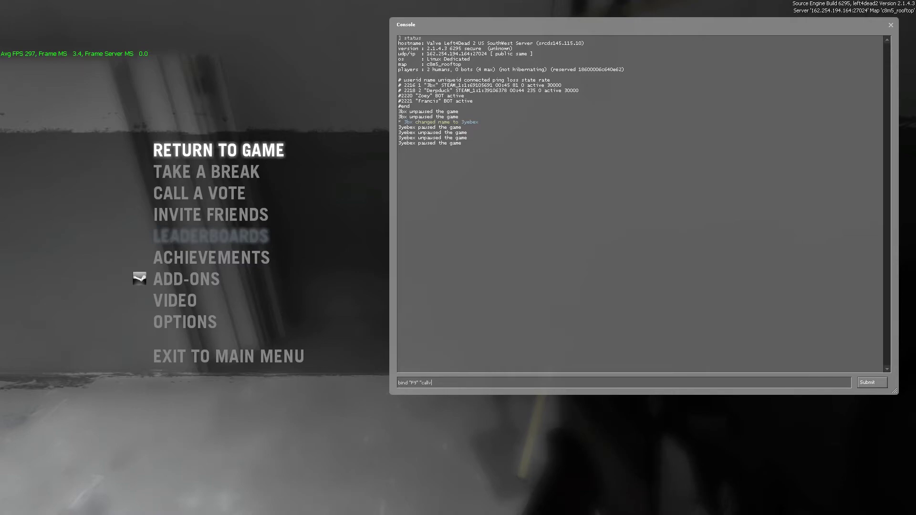
pyautogui.write('ote kick 2218')
pyautogui.press('Return')
pyautogui.press('Escape')
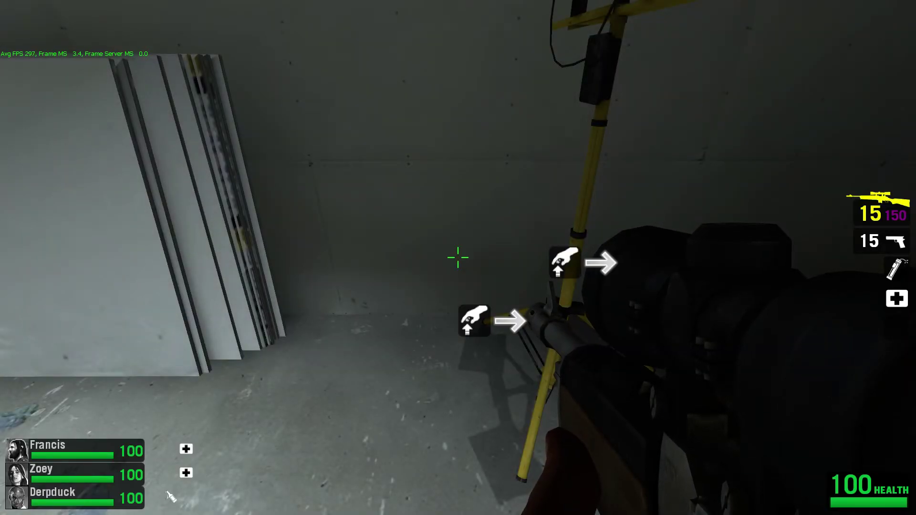
# Trigger the F9 kick vote on Derpduck and confirm on the scoreboard he's gone.
pyautogui.press('F9')
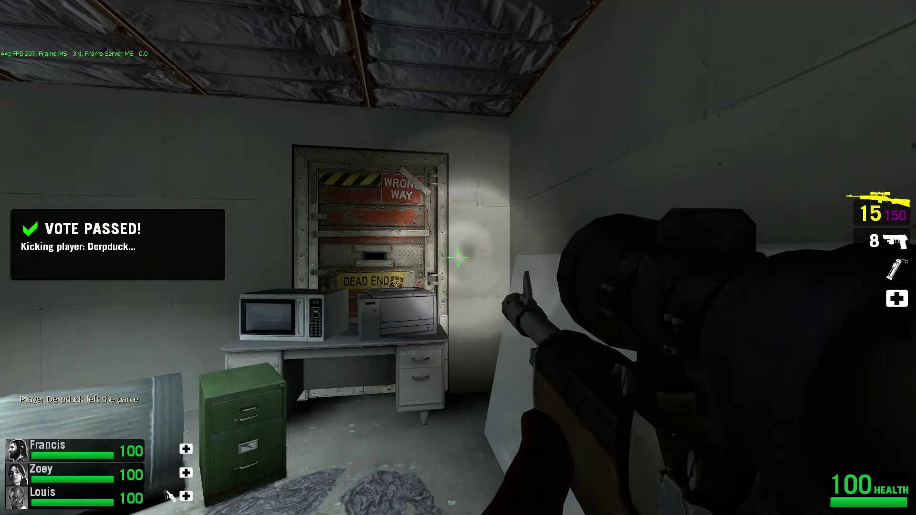
pyautogui.press('Tab')
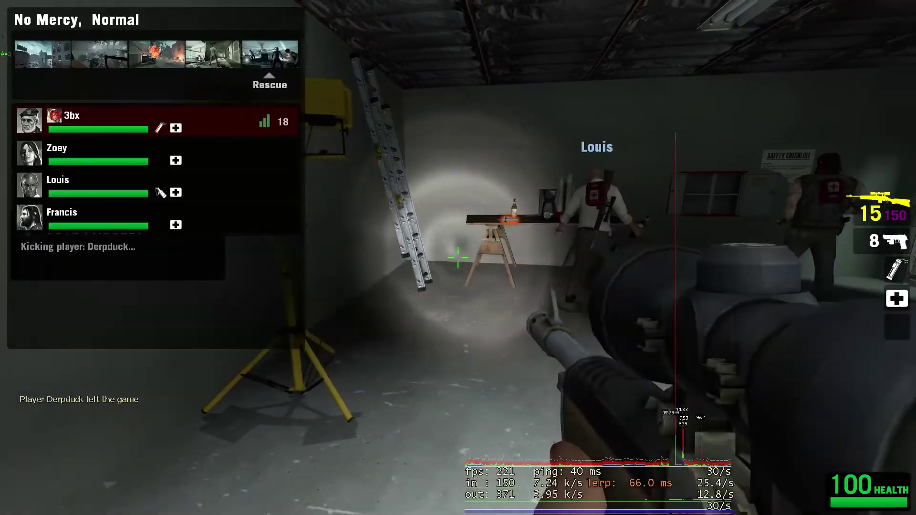